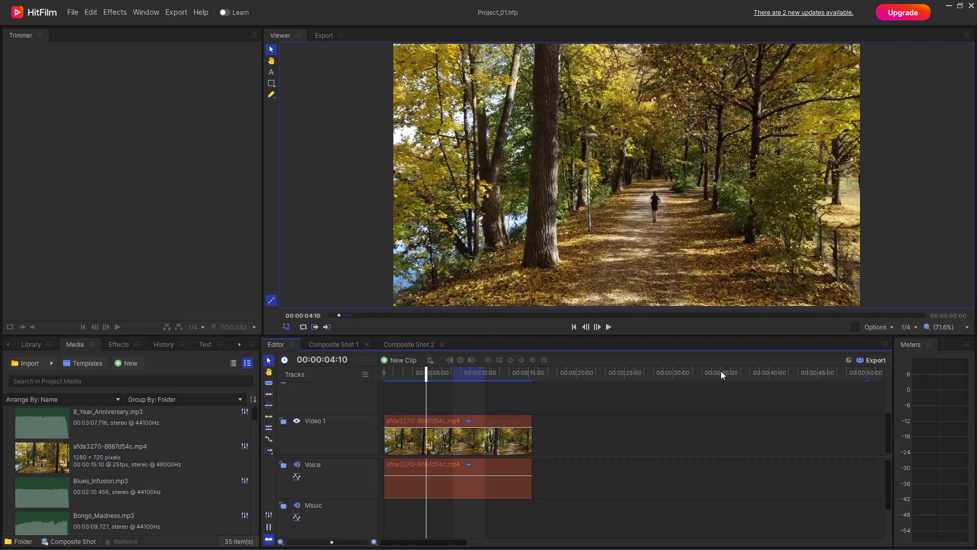
Step: Create a new composite shot from the Gunfire effect in the Particles & Simulation category
left_click(479, 442)
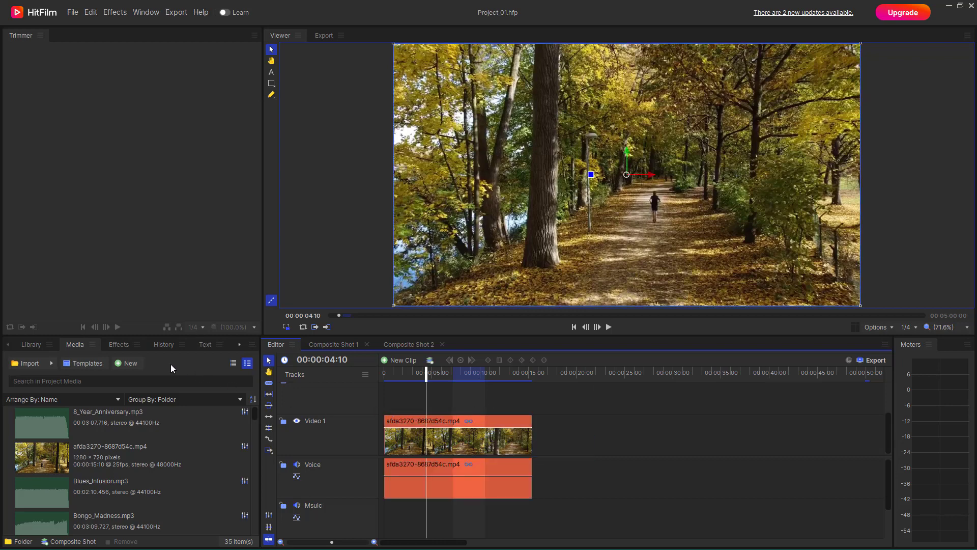
left_click(112, 342)
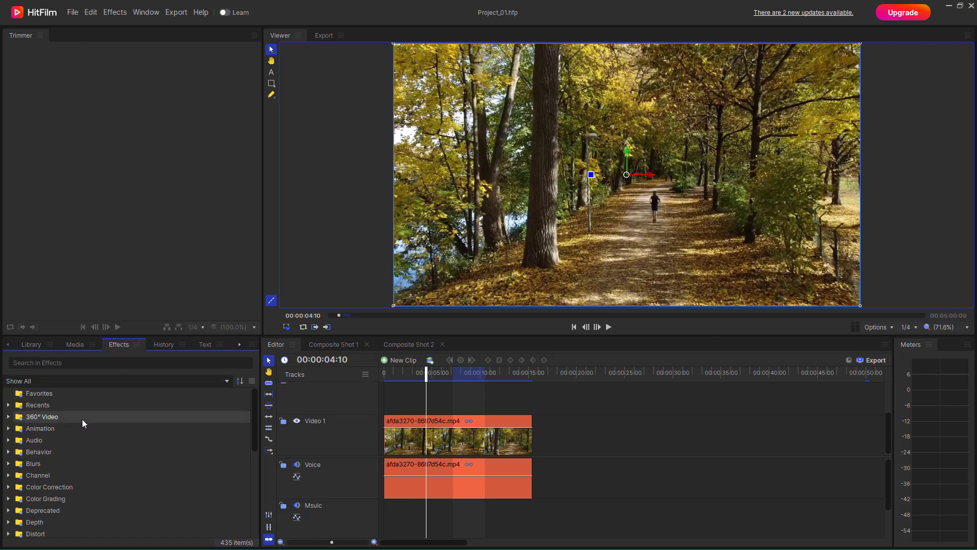
scroll(82, 420, "down", 4)
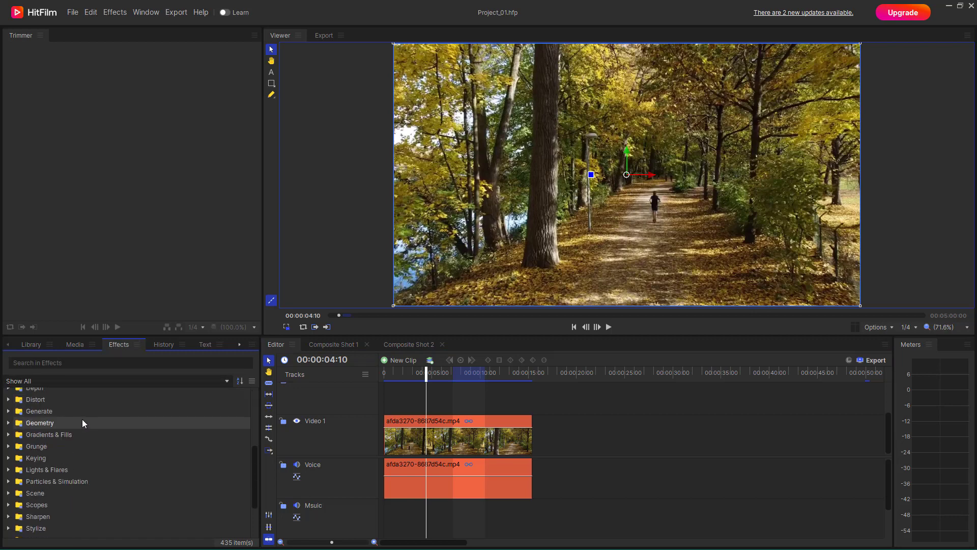
left_click(8, 481)
scroll(57, 450, "down", 3)
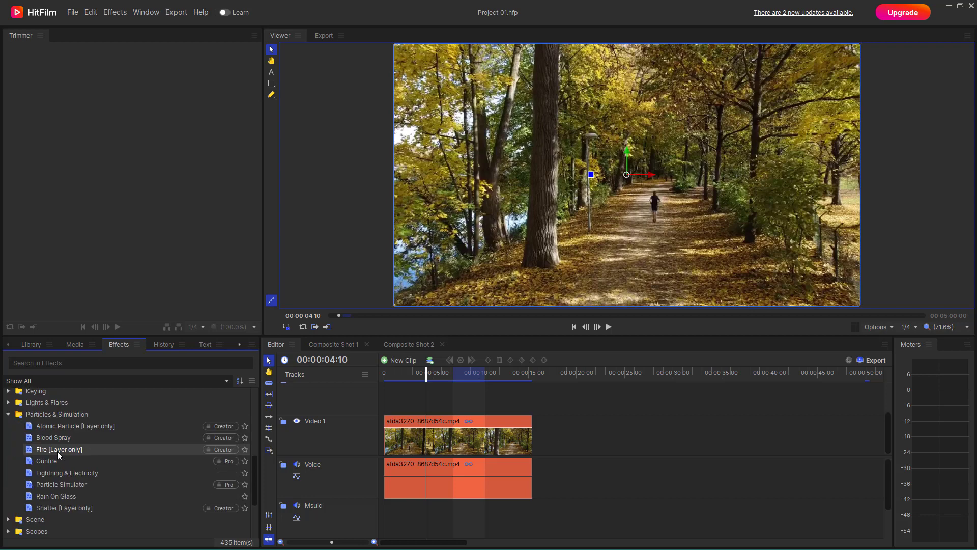
left_click(69, 460)
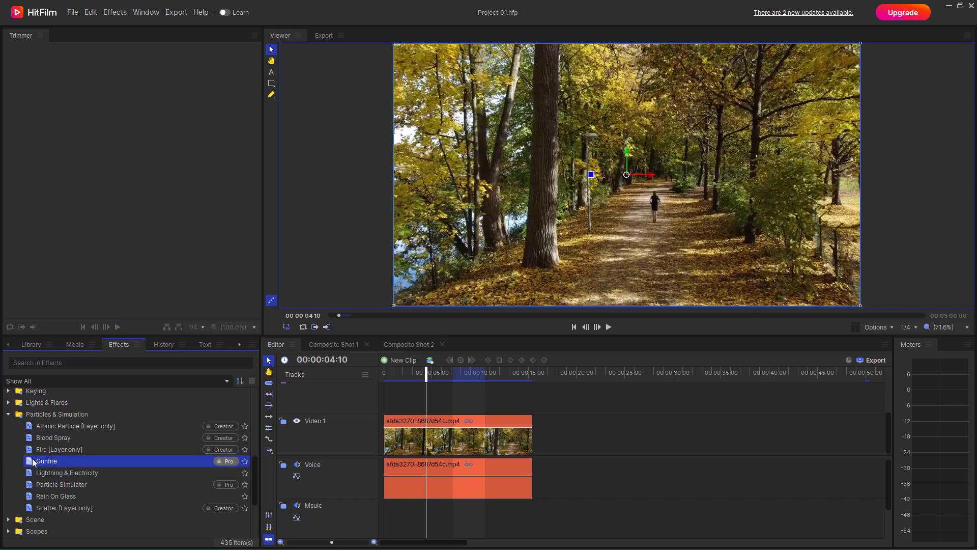
left_click_drag(50, 505, 383, 411)
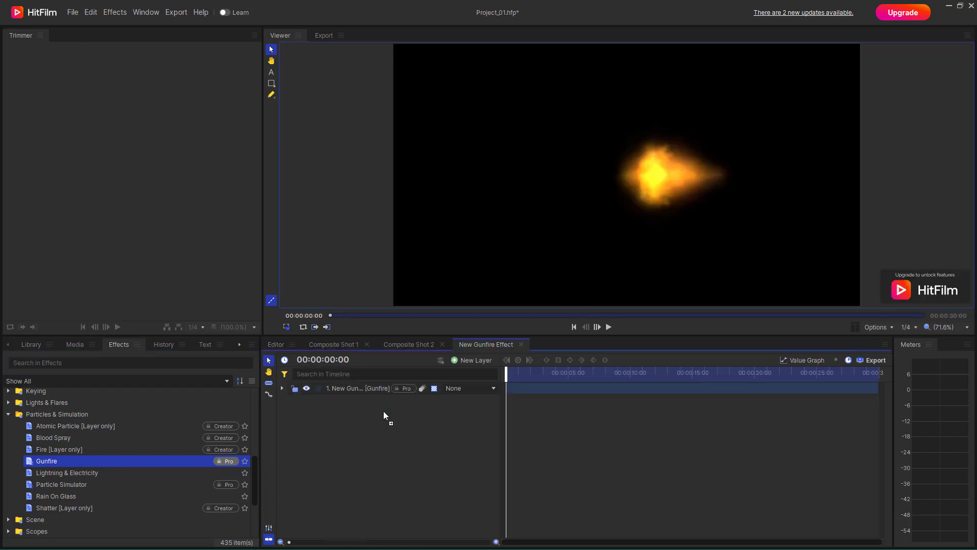
Step: Move the Gunfire layer slightly along its X axis in the viewer, to a position of about 16.7
left_click(366, 390)
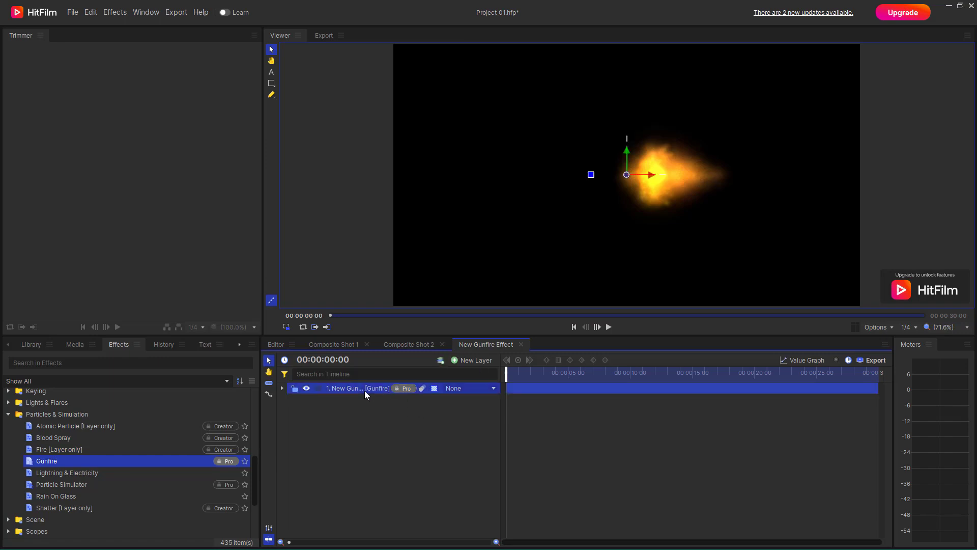
left_click_drag(626, 176, 632, 176)
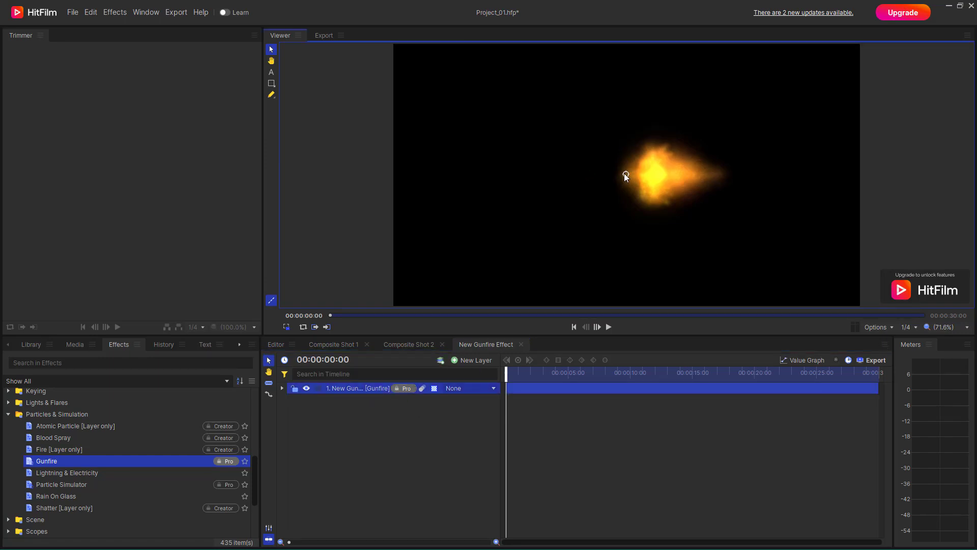
mouse_move(512, 374)
left_mouse_down()
mouse_move(585, 375)
mouse_move(504, 374)
left_mouse_up()
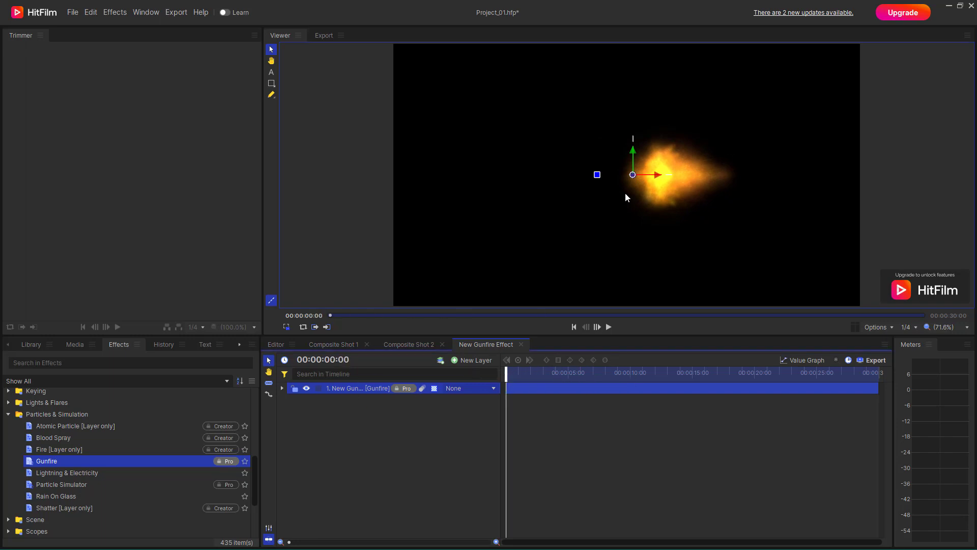
Step: Set the Gunfire layer's opacity to 94%, anchor Y 13, position X 3.7, scale 109%, orientation 88°, 360°, 183° and X rotation -7
left_click(282, 387)
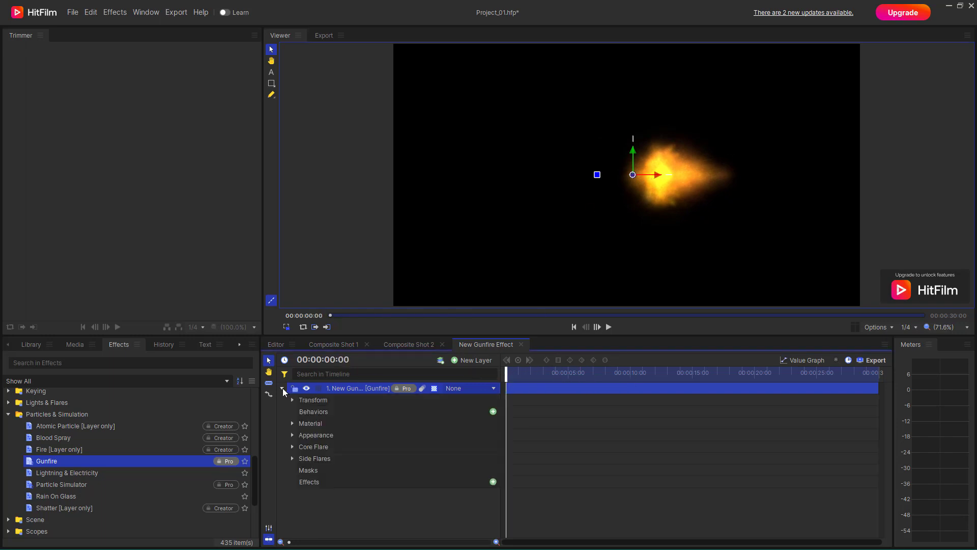
left_click(292, 400)
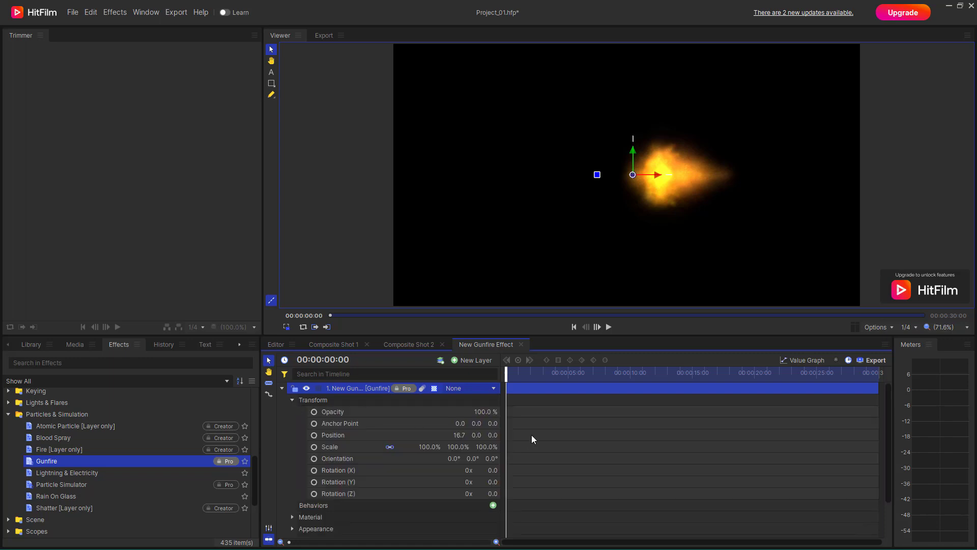
left_click_drag(487, 412, 486, 470)
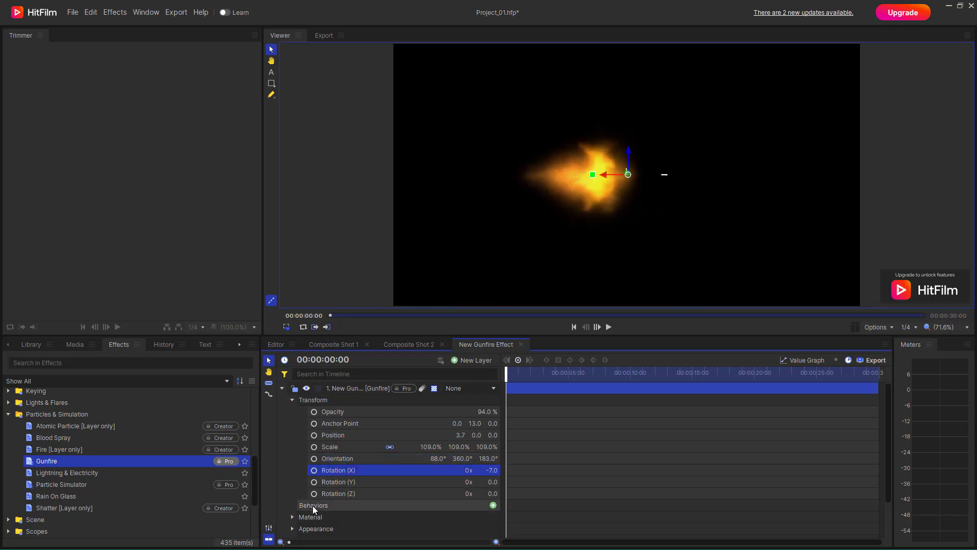
Step: Enable Casts Shadows in the Gunfire layer's Material properties, keeping Illuminated enabled
left_click(310, 507)
left_click(293, 517)
scroll(377, 481, "down", 3)
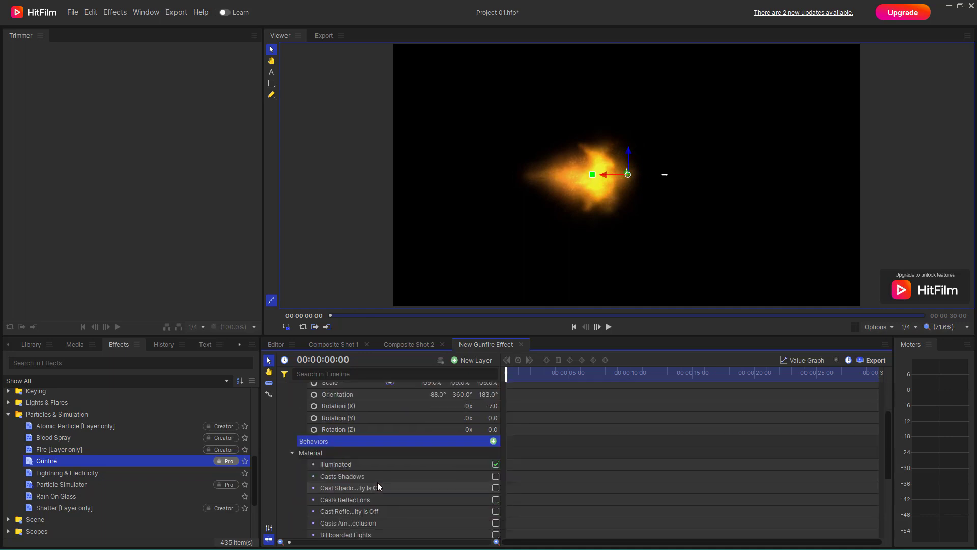
left_click(496, 433)
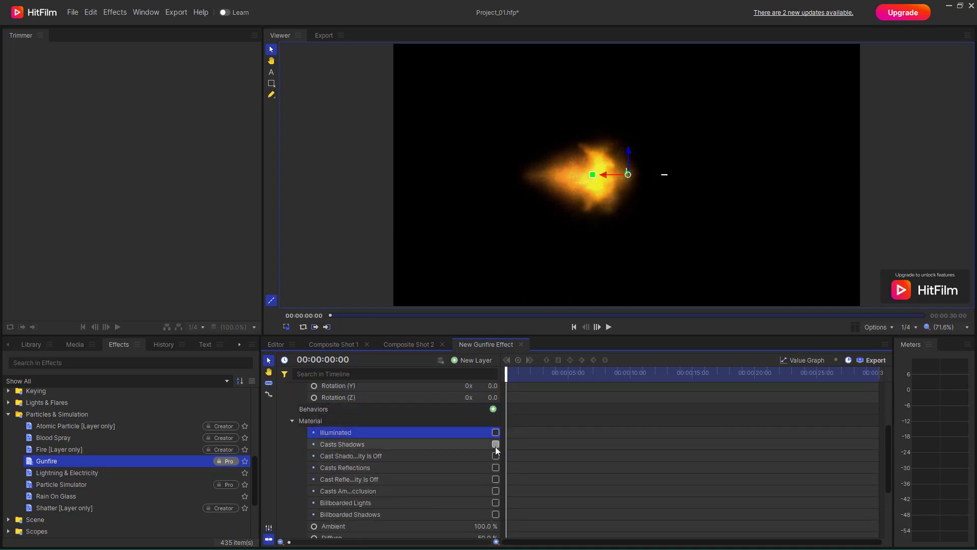
left_click(496, 446)
left_click(497, 434)
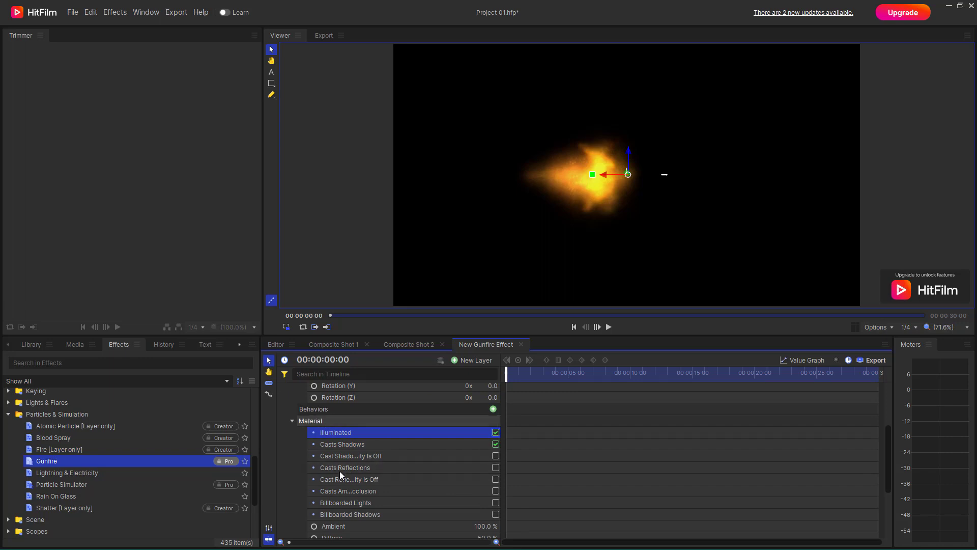
Step: In the Gunfire layer's Appearance, set the color to RGB 204, 153, 153 and the color variation to 100%
scroll(321, 478, "down", 3)
left_click(292, 486)
scroll(357, 483, "down", 2)
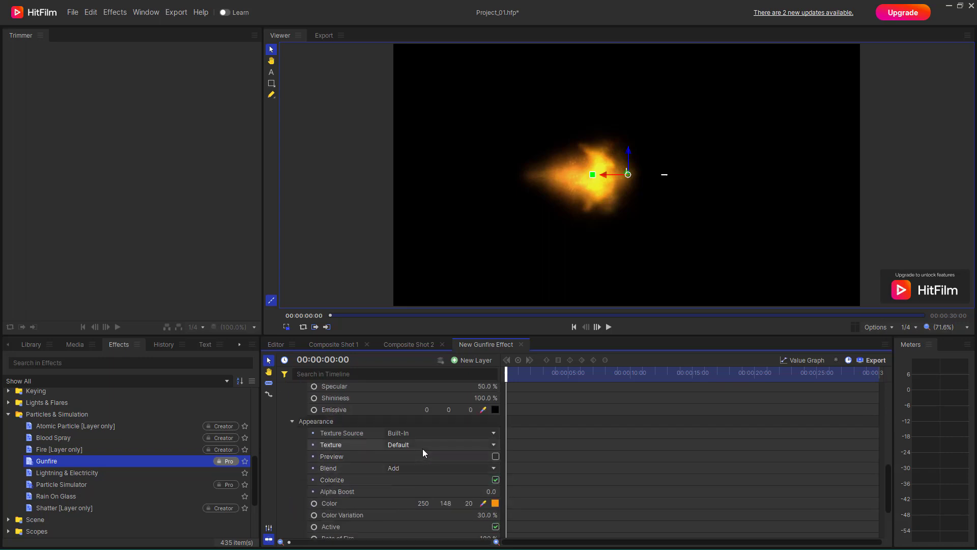
scroll(407, 458, "down", 2)
left_click(495, 440)
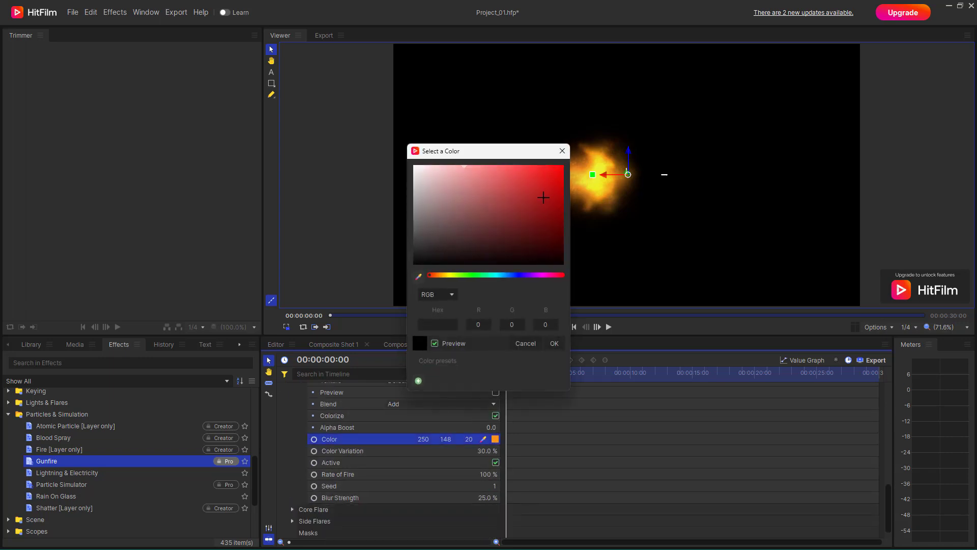
mouse_move(543, 197)
left_mouse_down()
mouse_move(518, 177)
mouse_move(492, 229)
mouse_move(444, 171)
mouse_move(473, 211)
left_mouse_up()
left_click(553, 343)
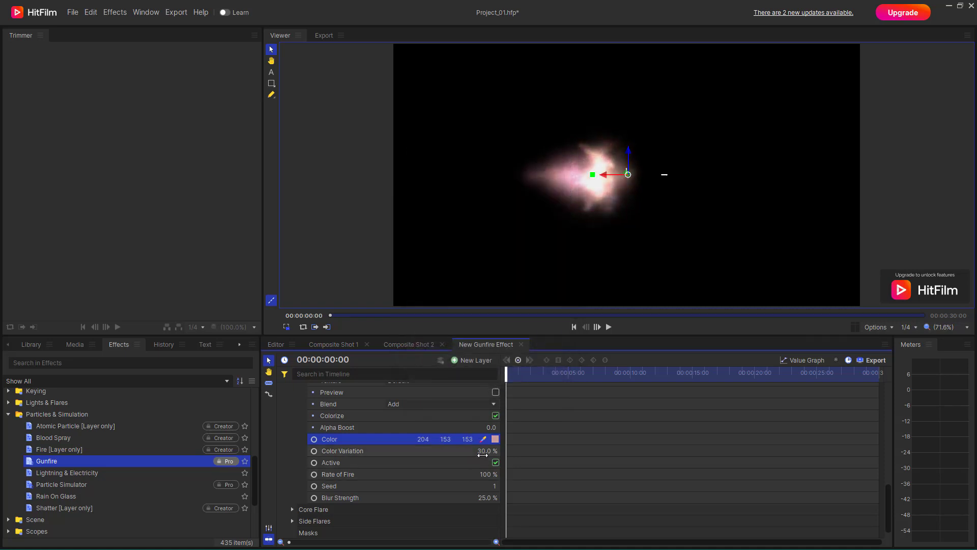
left_click_drag(488, 450, 524, 450)
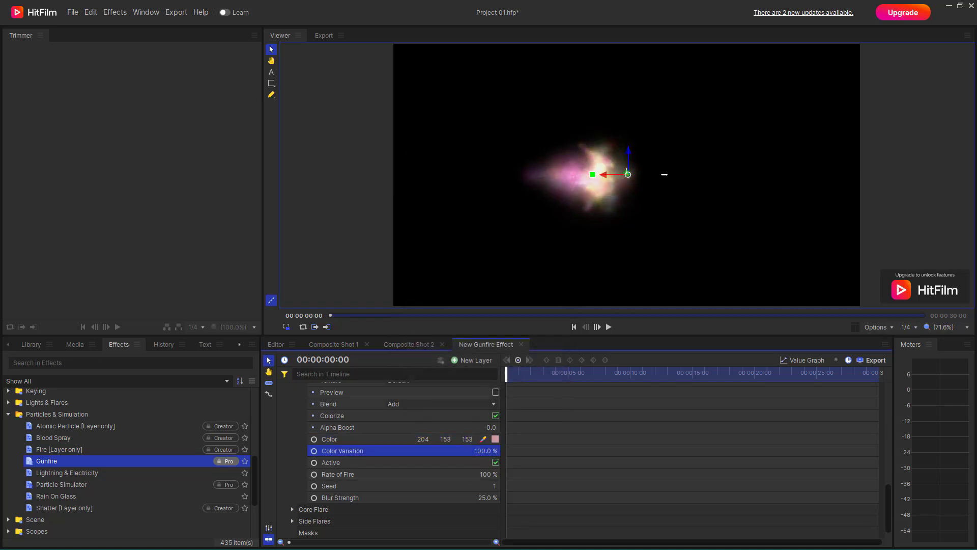
Step: Change the Gunfire layer's Appearance color to golden yellow, #D2A922
left_click(494, 439)
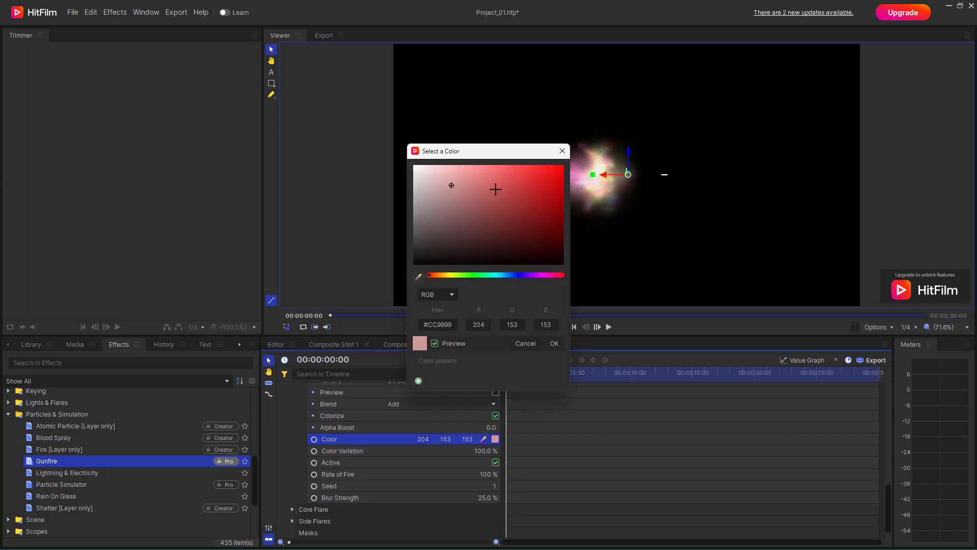
left_click(481, 214)
left_click(446, 274)
mouse_move(441, 196)
left_mouse_down()
mouse_move(443, 167)
mouse_move(455, 188)
mouse_move(499, 168)
mouse_move(541, 183)
left_mouse_up()
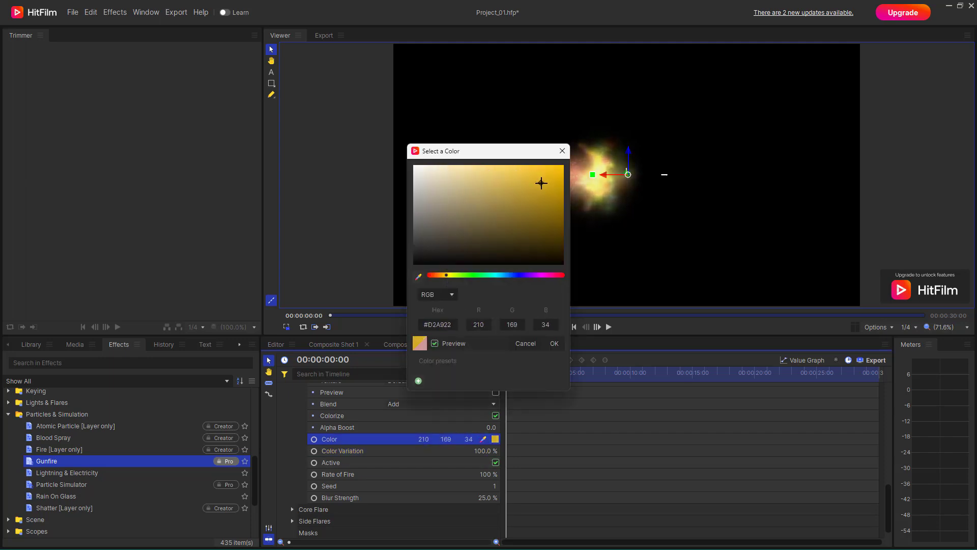
left_click(551, 343)
Step: Toggle the gunfire's Active state off and on, and set the seed to 349 and blur strength to 100%
left_click(495, 461)
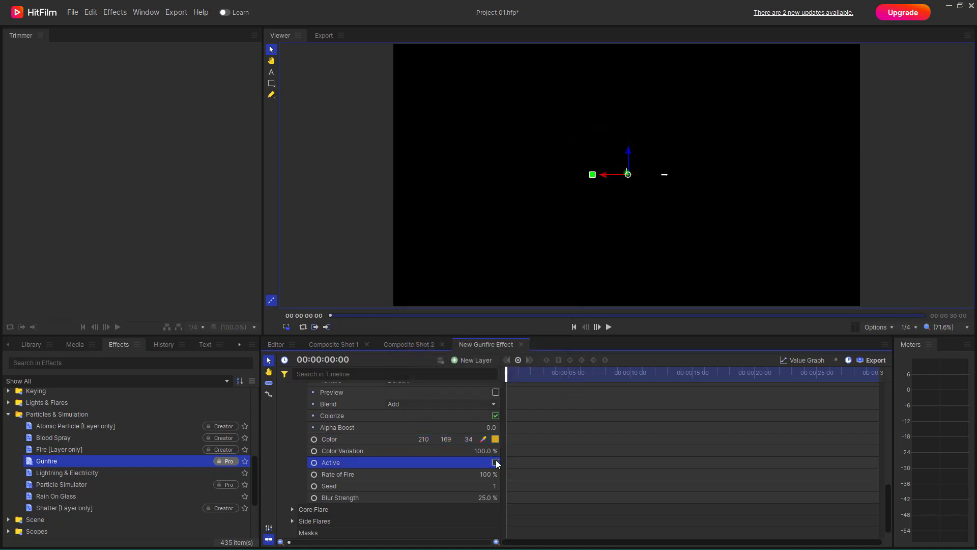
left_click(496, 462)
left_click_drag(490, 474, 491, 499)
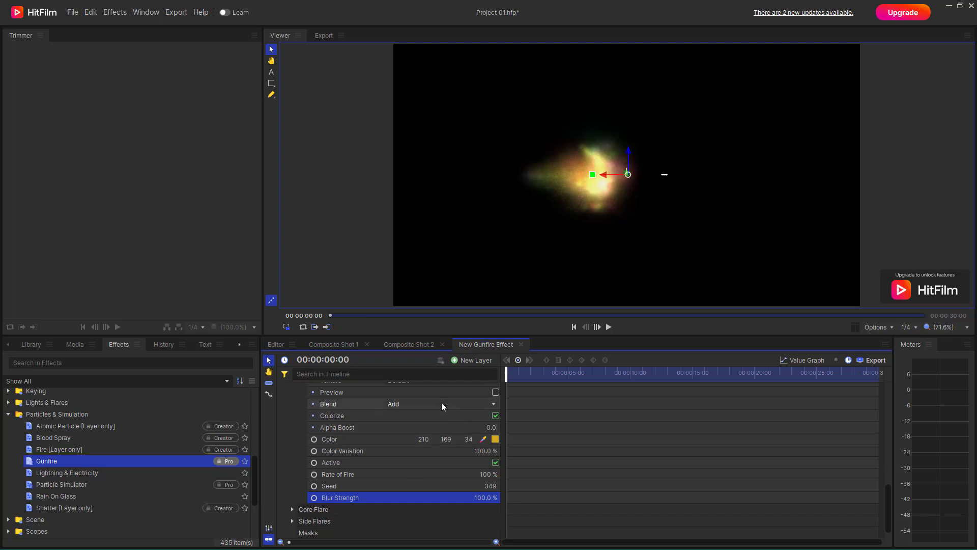
Step: Turn the Core Flare off and back on to compare the gunfire with and without it
left_click(293, 510)
scroll(392, 504, "down", 3)
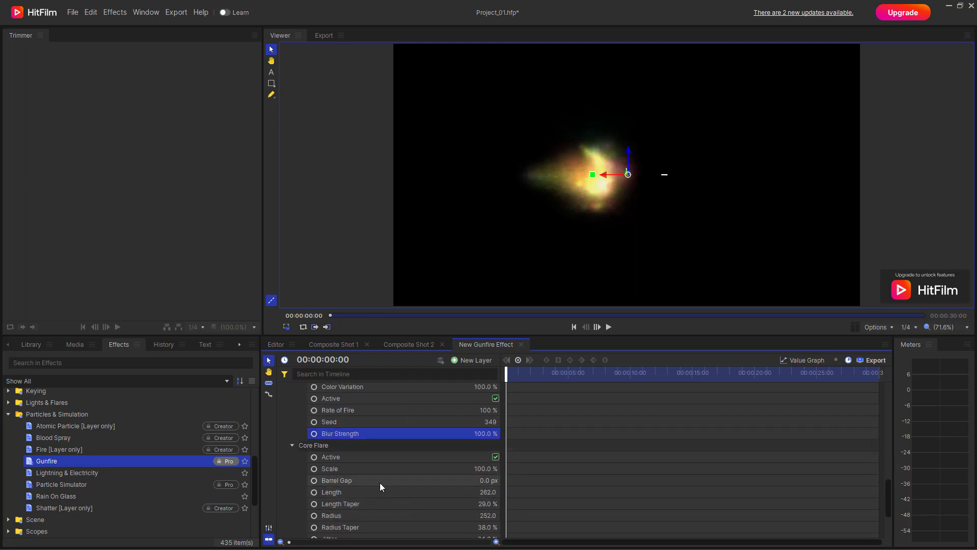
left_click(495, 456)
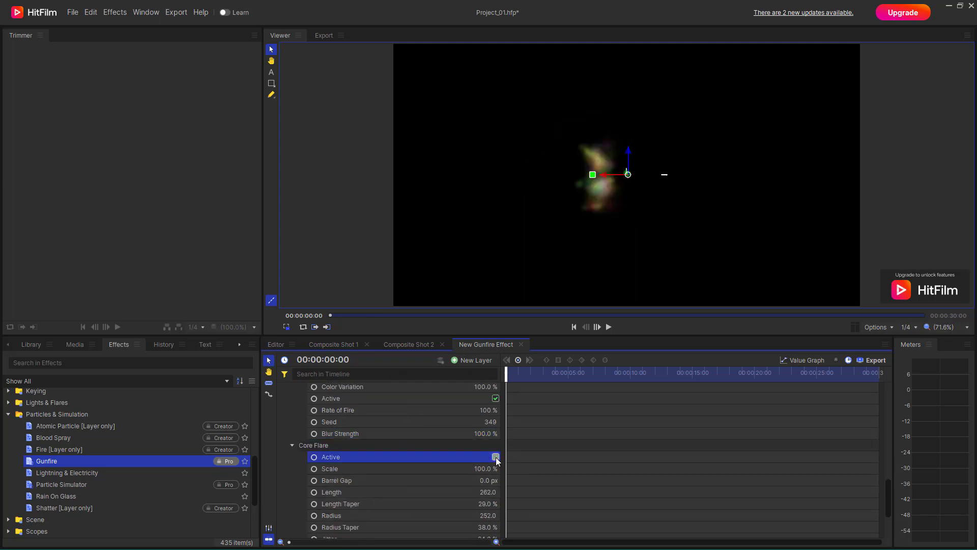
left_click(495, 456)
Step: Try a Core Flare scale of 1000%, and return the scale to 100%
left_click_drag(486, 468, 662, 468)
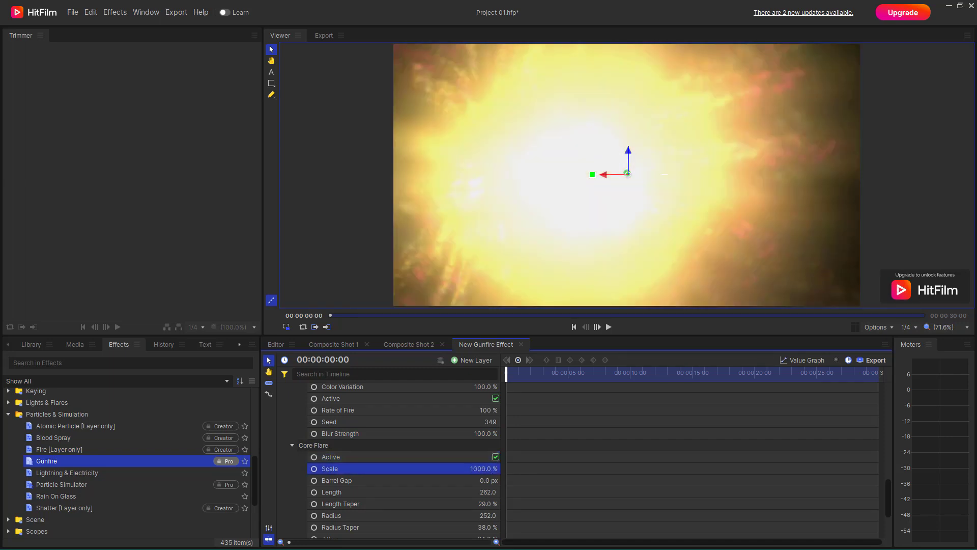
left_click(479, 469)
type("100")
key("Return")
Step: Try a Core Flare barrel gap of 480 px, and return the gap to 0 px
scroll(484, 467, "down", 2)
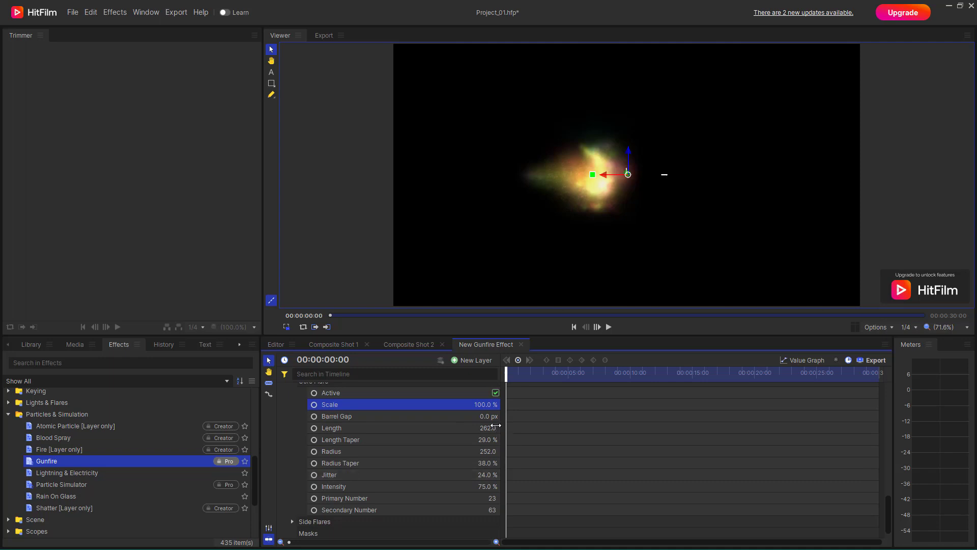
left_click_drag(487, 417, 732, 417)
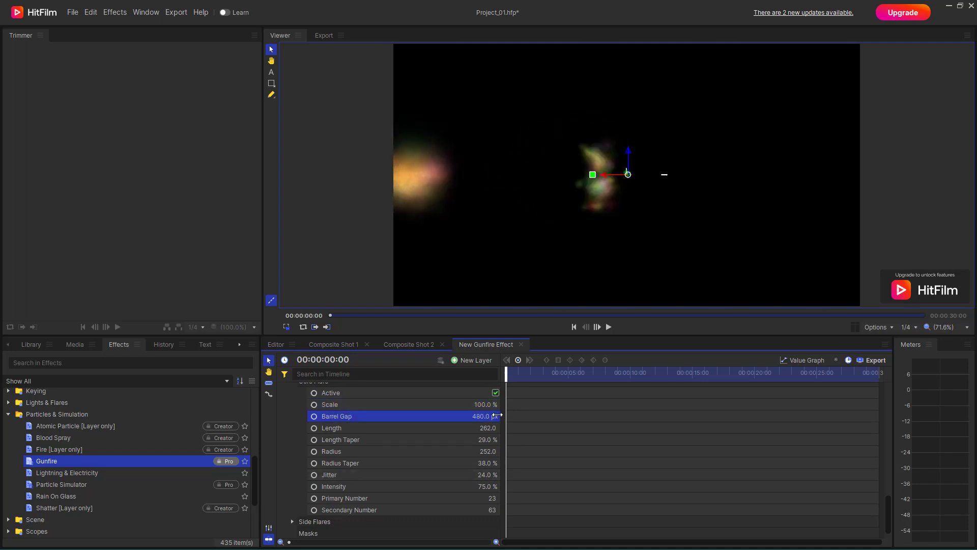
left_click(492, 419)
type("0")
key("Return")
Step: Set the Core Flare's length to 376, length taper 55%, radius 263, jitter 37% and intensity 100%
left_click_drag(492, 428, 500, 487)
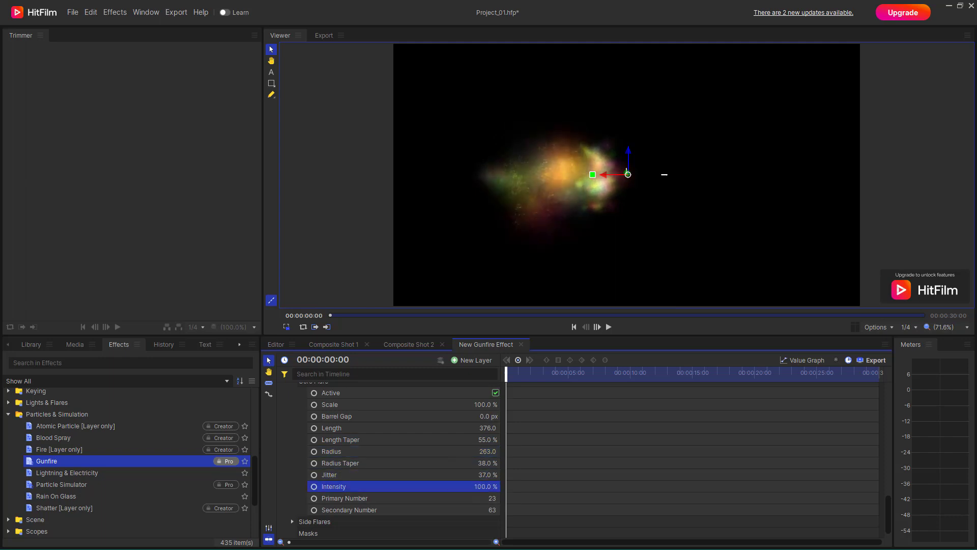
Step: Toggle the Side Flares off and back on, and raise their scale to 168%
left_click(292, 521)
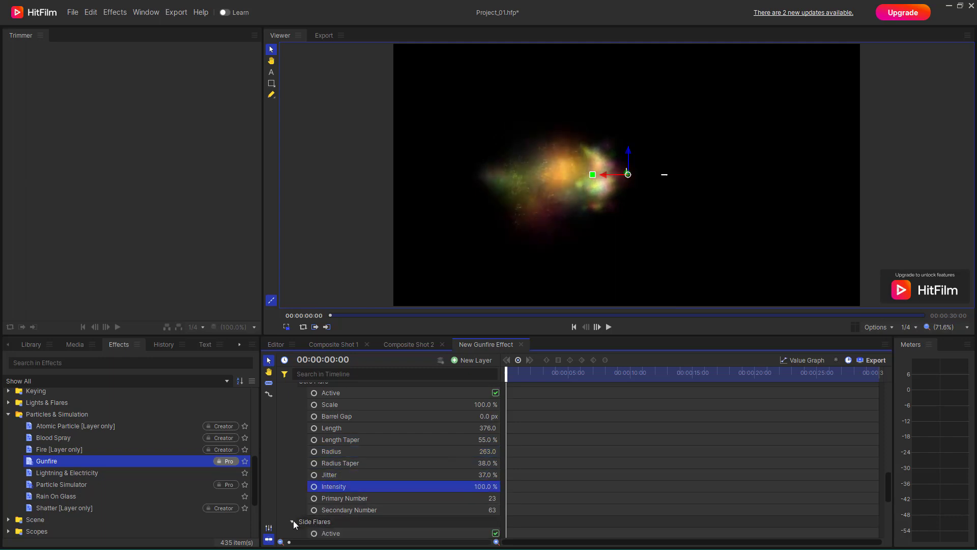
scroll(389, 494, "down", 3)
left_click(495, 439)
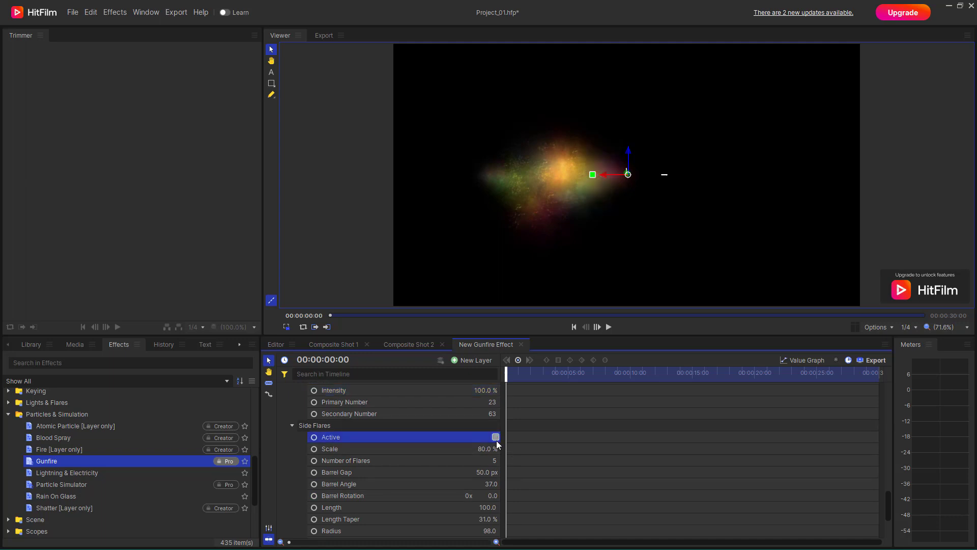
left_click(496, 439)
left_click_drag(489, 448, 534, 449)
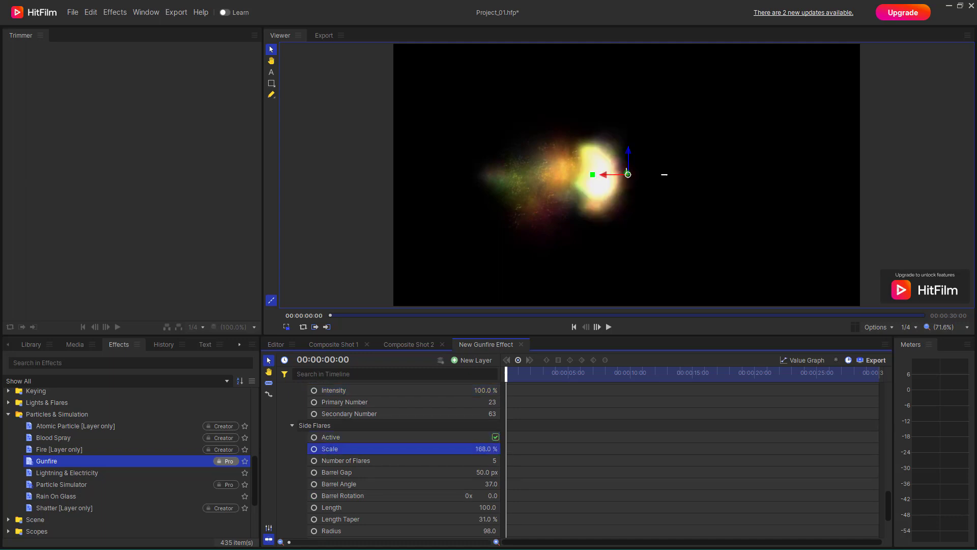
Step: Set the Side Flares' barrel gap to 80 px, barrel rotation 23, length 158, length taper 43%, jitter 46% and intensity 44%
left_click_drag(483, 471, 471, 501)
scroll(482, 508, "down", 2)
scroll(489, 497, "down", 1)
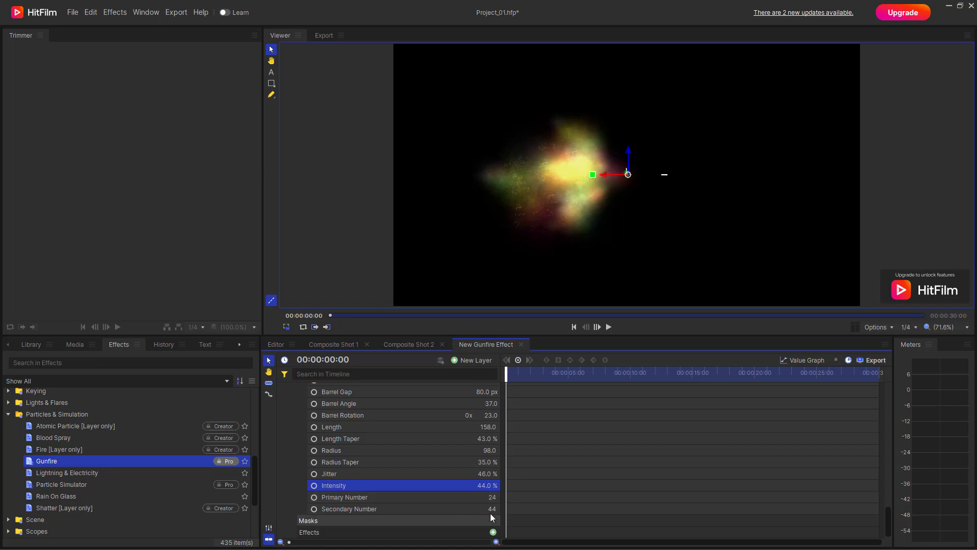
Step: Collapse the Gunfire layer's Transform properties
scroll(389, 444, "up", 15)
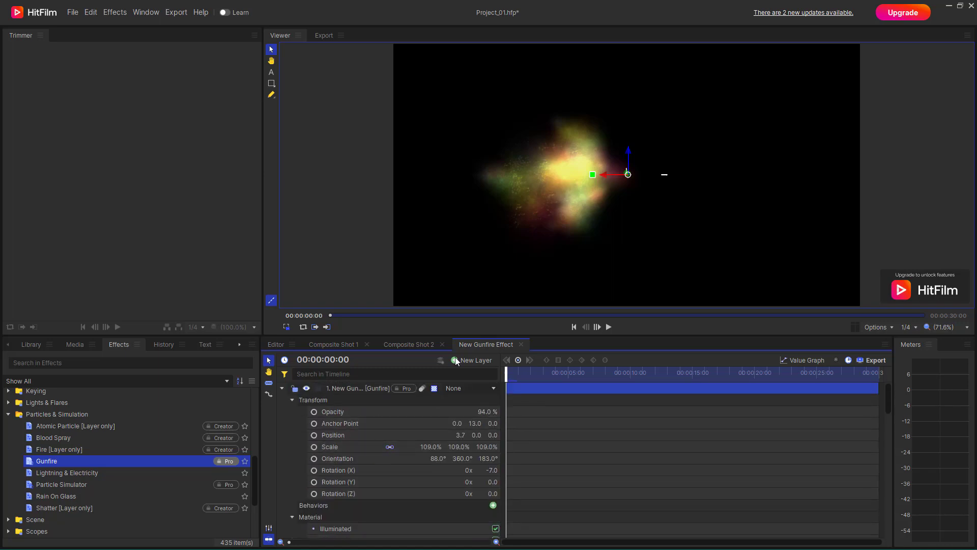
left_click(291, 399)
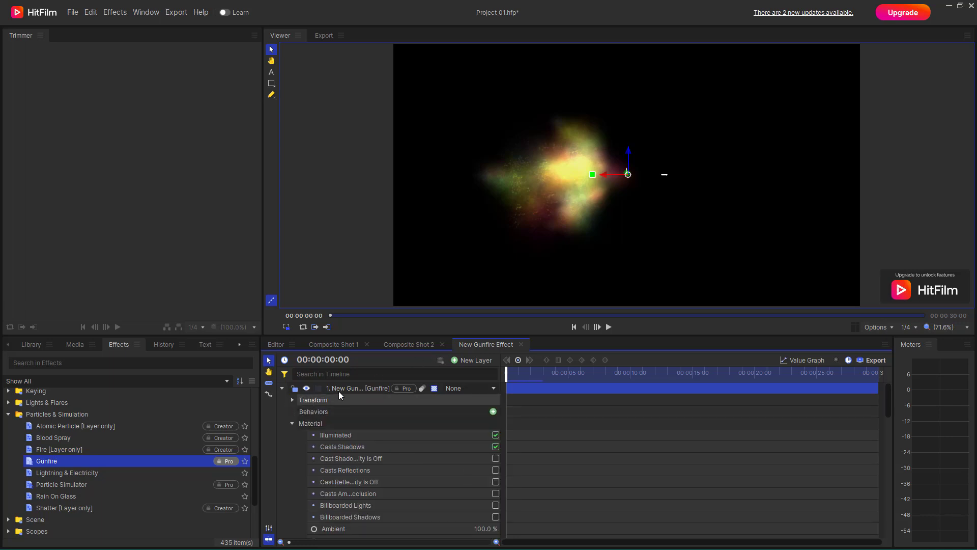
Step: Delete the Gunfire layer from its composite shot and remove the New Gunfire Effect clip from the Editor timeline
left_click(352, 387)
key("Delete")
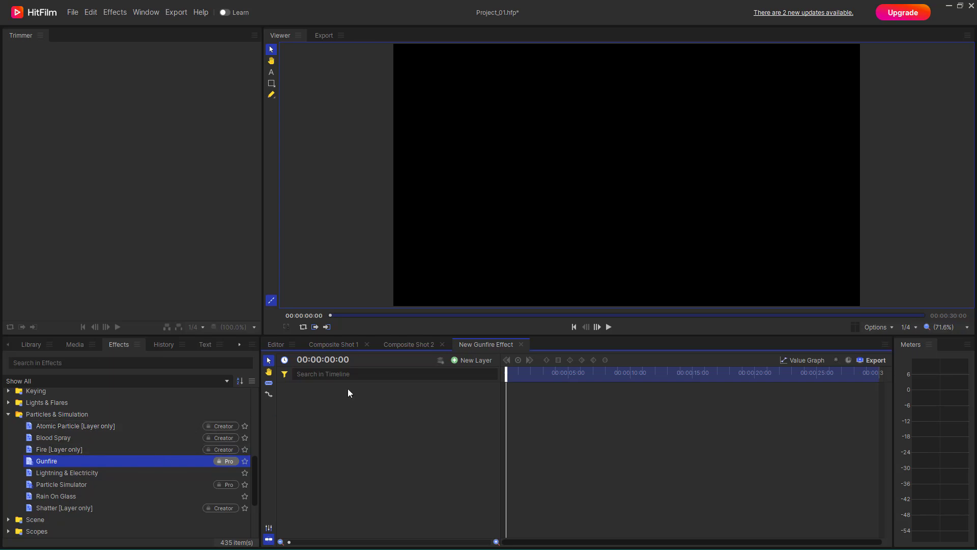
left_click(423, 344)
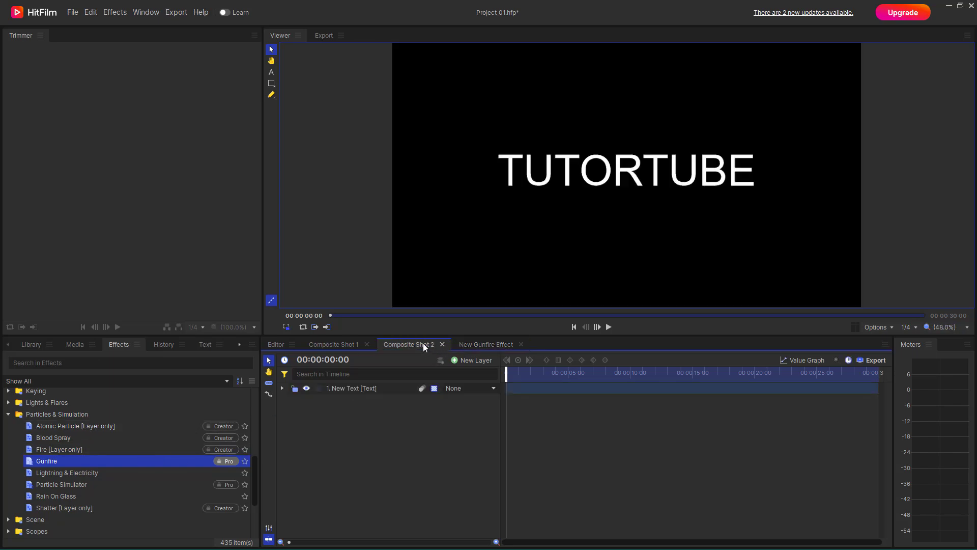
left_click(341, 346)
left_click(280, 346)
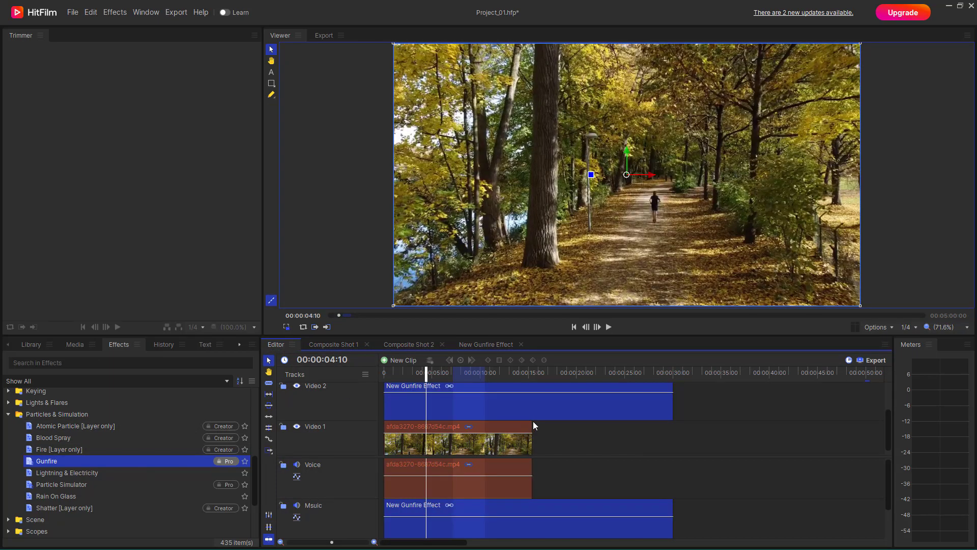
key("Delete")
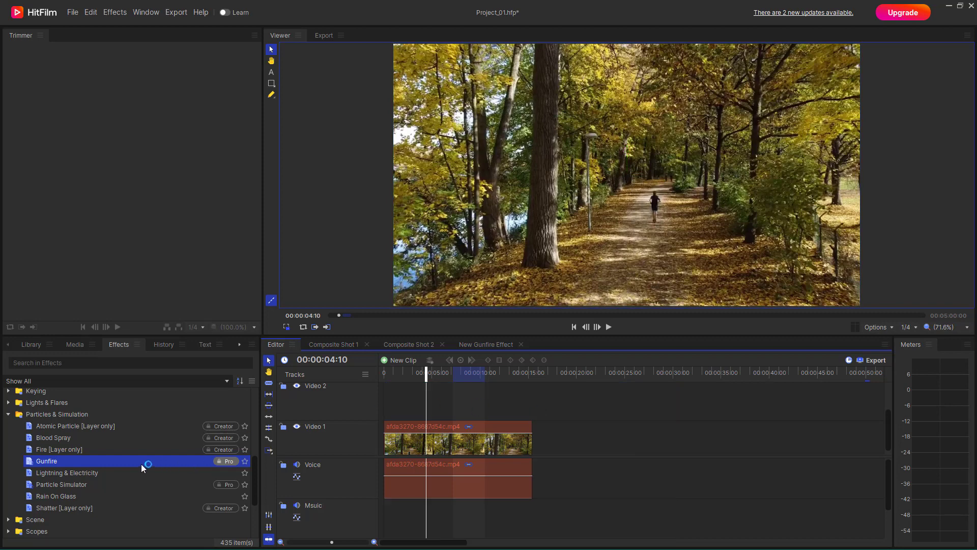
Step: Apply the Lightning & Electricity effect to the Video 1 clip and stretch the bolt from the upper-left trees to the right-hand trees
left_click(50, 473)
left_click_drag(29, 476, 481, 447)
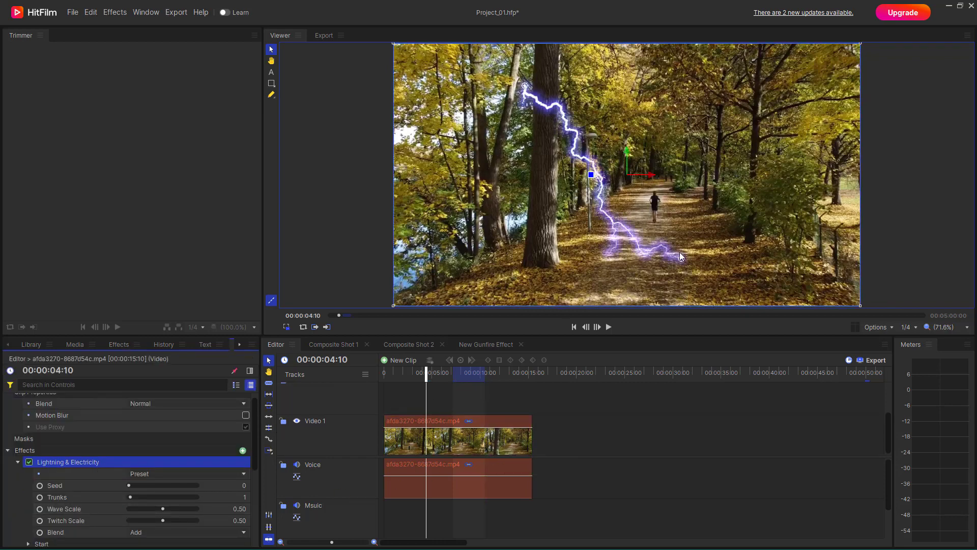
left_click_drag(682, 258, 824, 280)
left_click_drag(525, 86, 488, 88)
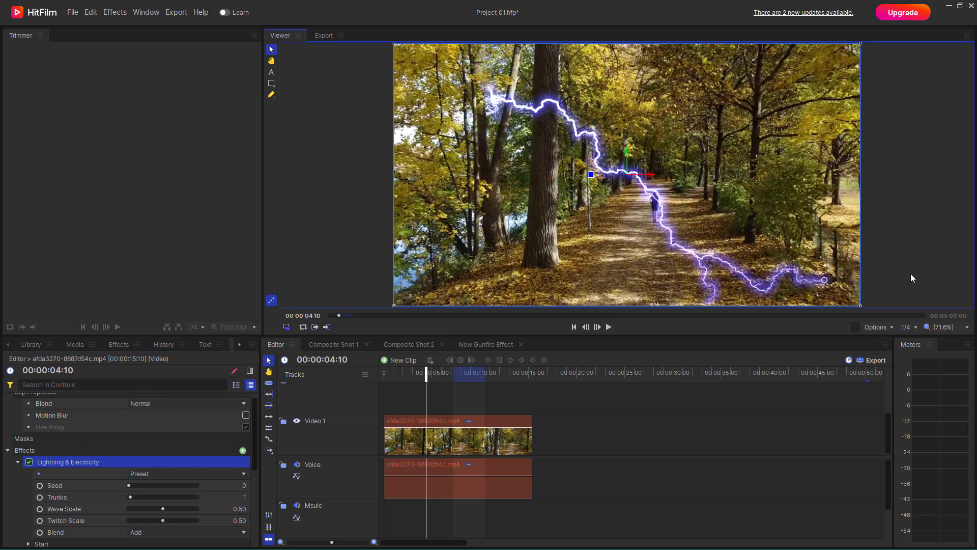
left_click_drag(825, 280, 817, 222)
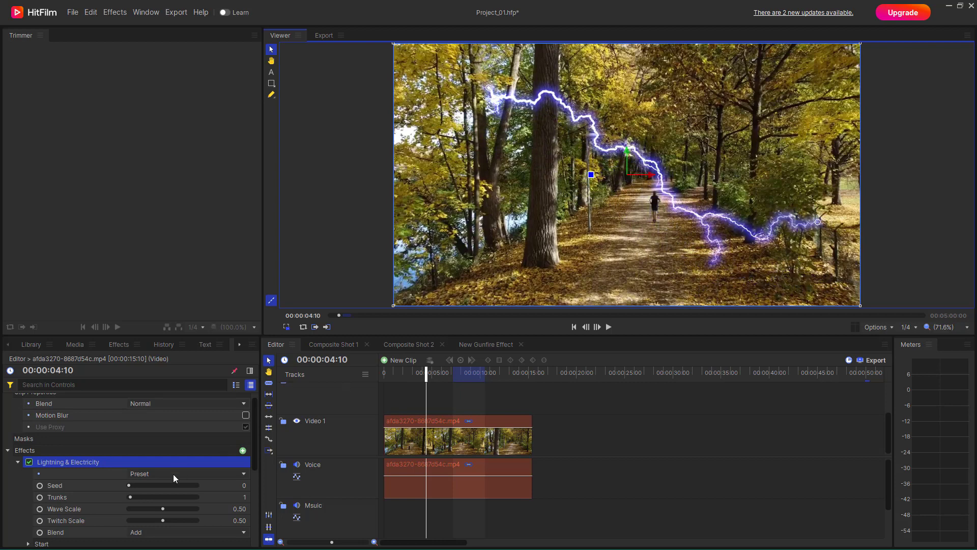
Step: Try the Force Lightning, Distant Lightning (Animated), Power Coupling and Spot Lightning presets on the lightning effect
left_click(147, 474)
left_click(168, 405)
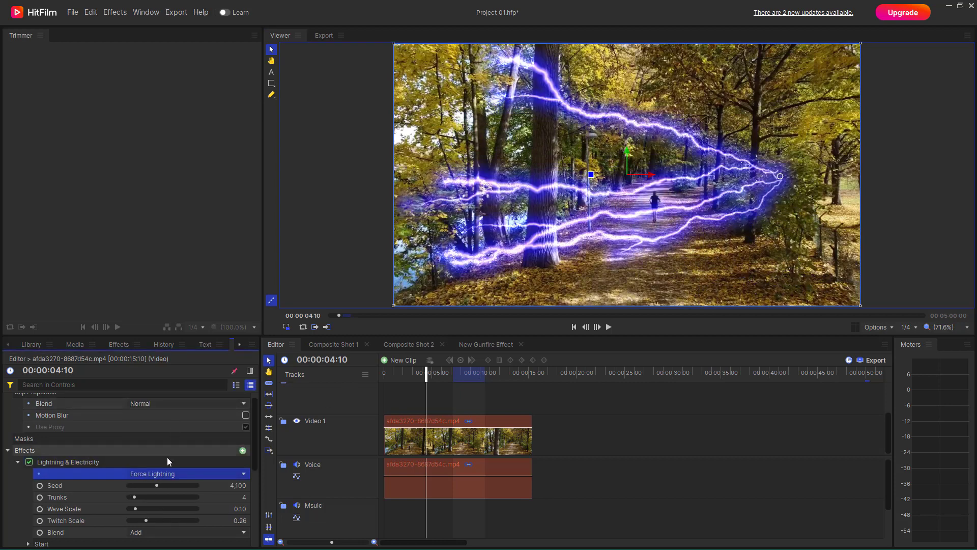
left_click(168, 474)
left_click(194, 395)
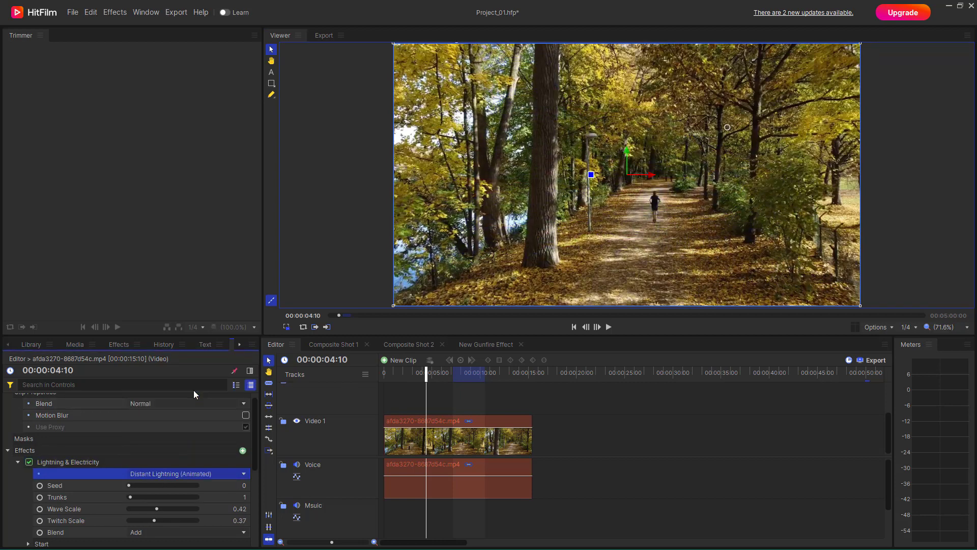
left_click(178, 472)
left_click(179, 445)
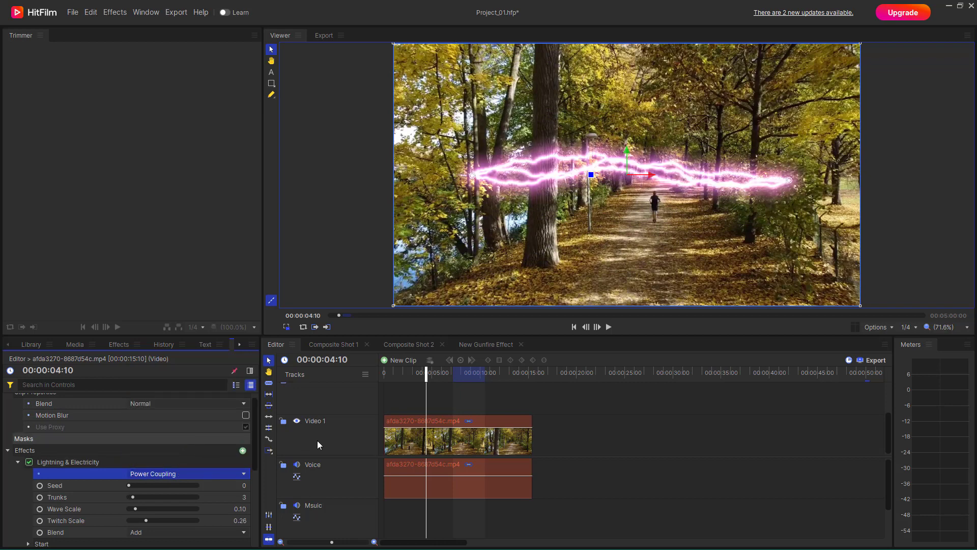
left_click(198, 476)
left_click(168, 461)
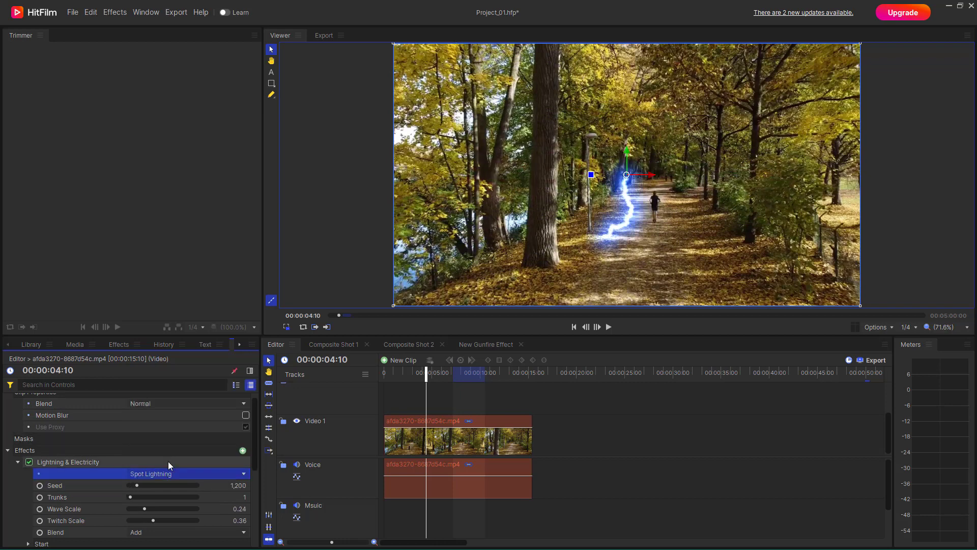
Step: Choose the Force Lightning preset, set its seed to 3,300 and move the bolts' convergence point up among the right-hand trees
left_click(165, 473)
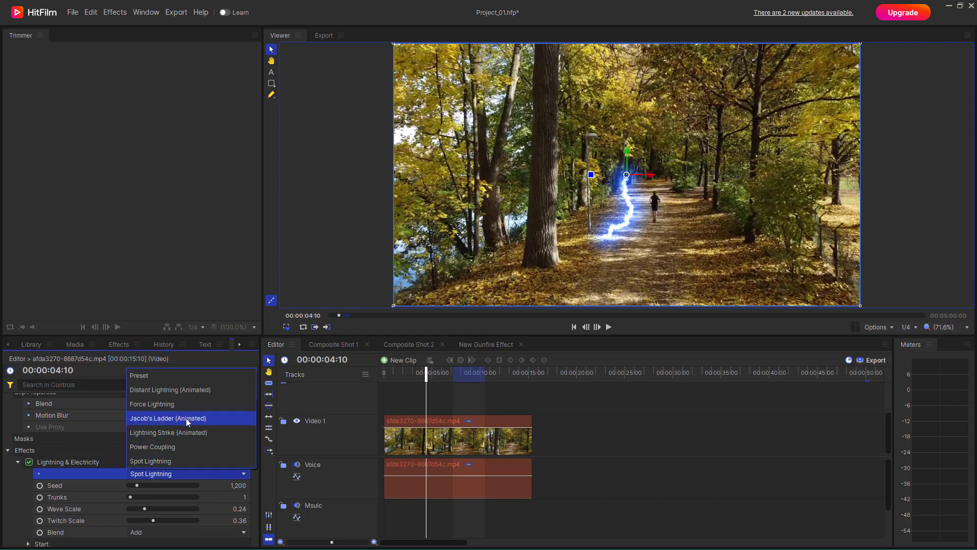
left_click(192, 405)
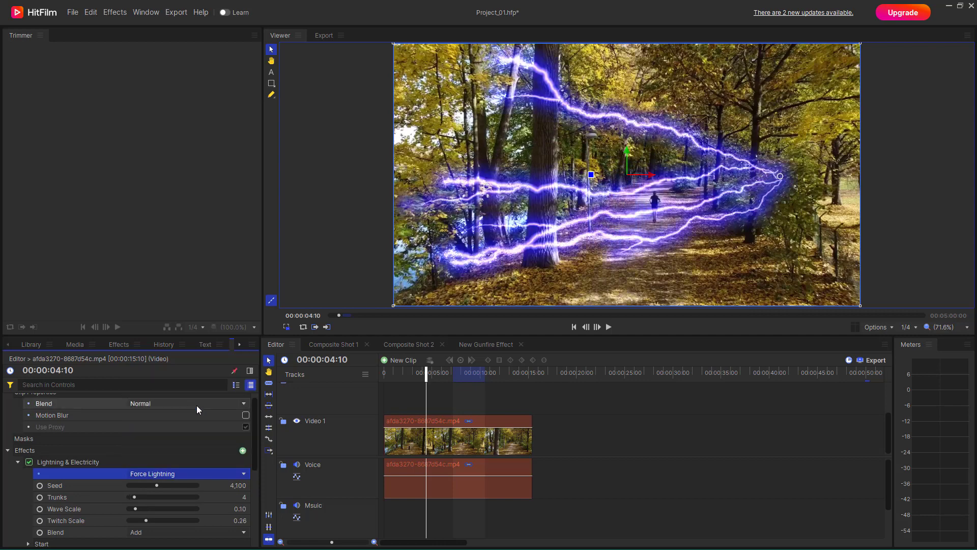
left_click_drag(160, 484, 150, 485)
left_click_drag(780, 177, 810, 239)
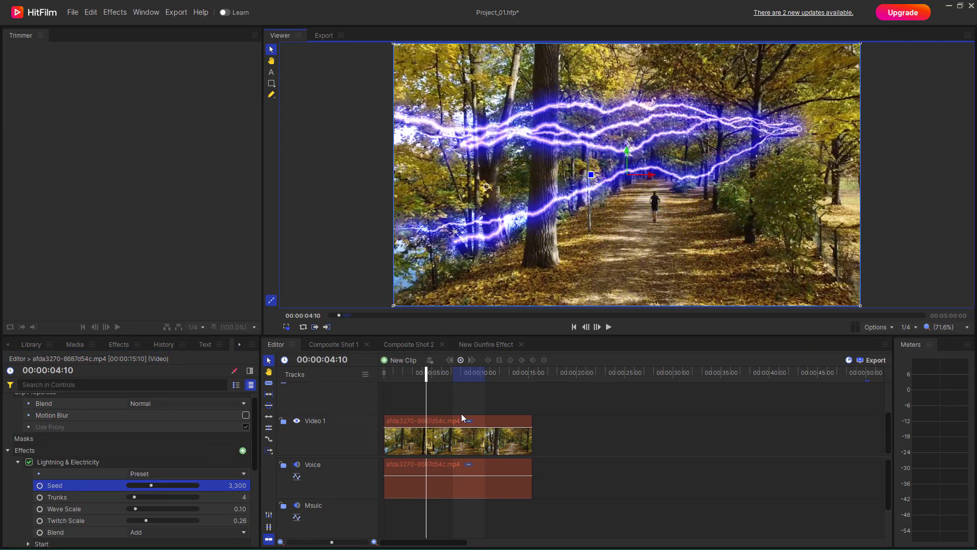
Step: Set the lightning's trunks to 3, wave scale to 0.22 and twitch scale to 0.55, and try Darken blending before choosing Lighten
left_click_drag(136, 498, 166, 520)
left_click(171, 534)
left_click(168, 430)
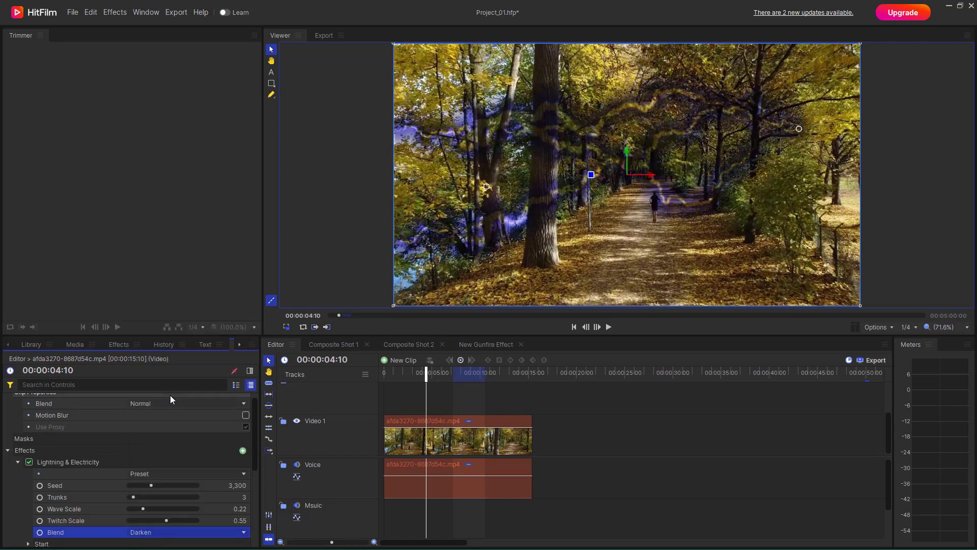
left_click(171, 530)
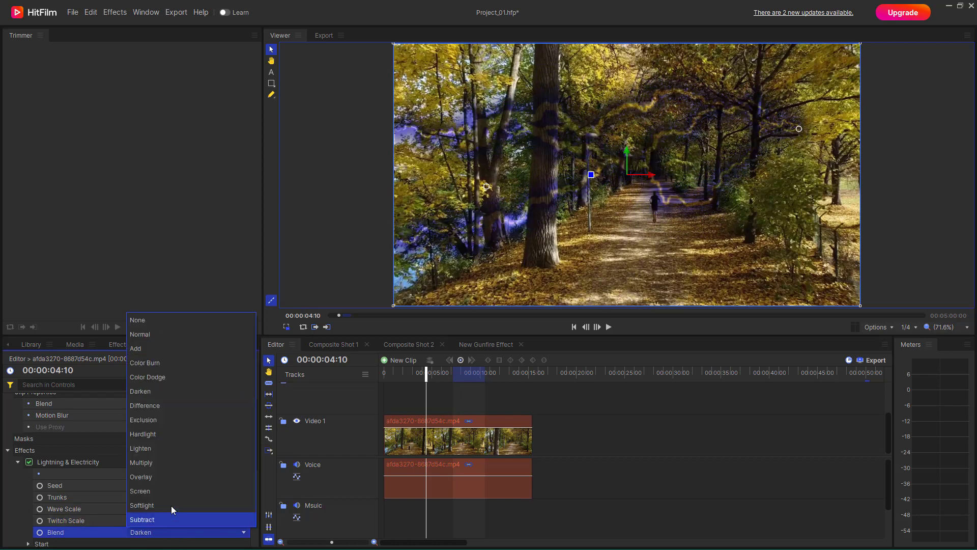
left_click(176, 450)
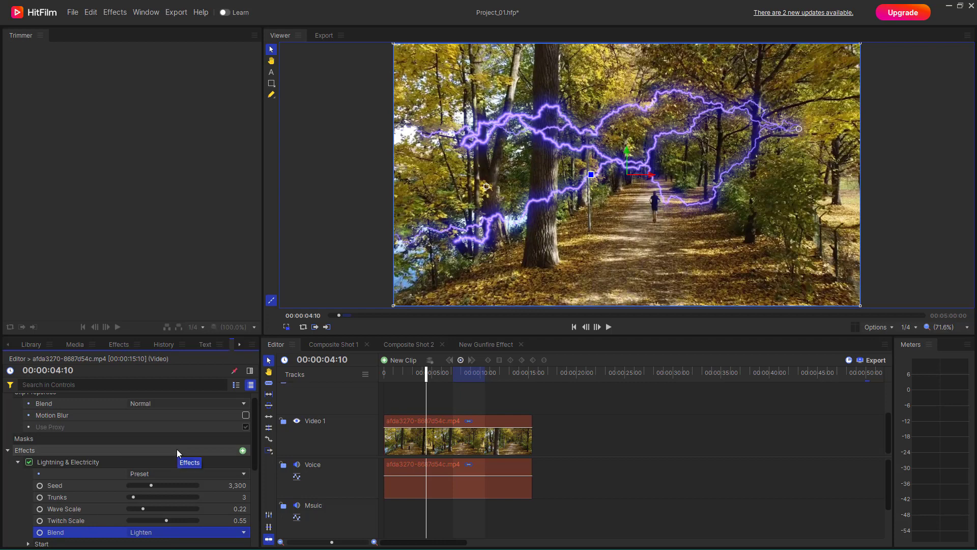